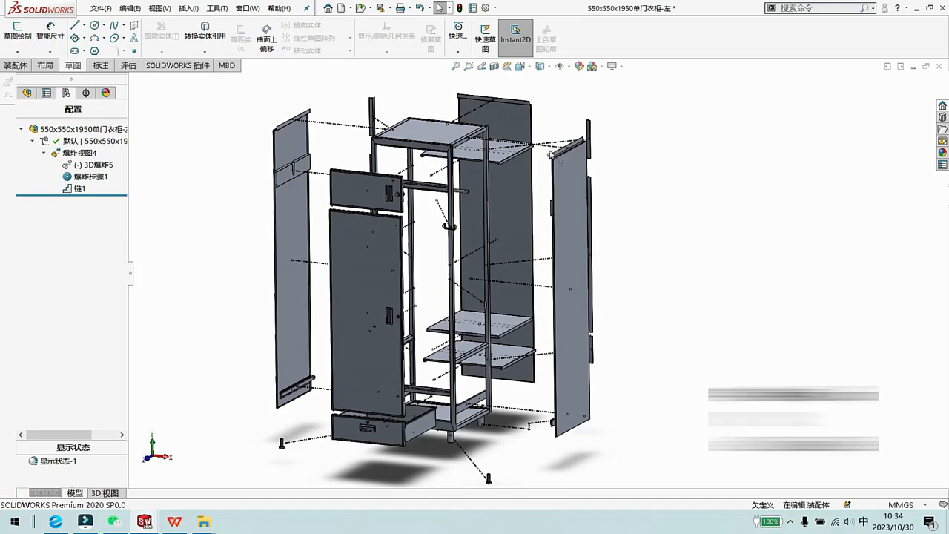
- Delete the existing exploded view, including its explode lines, from the wardrobe's default configuration
right_click(87, 157)
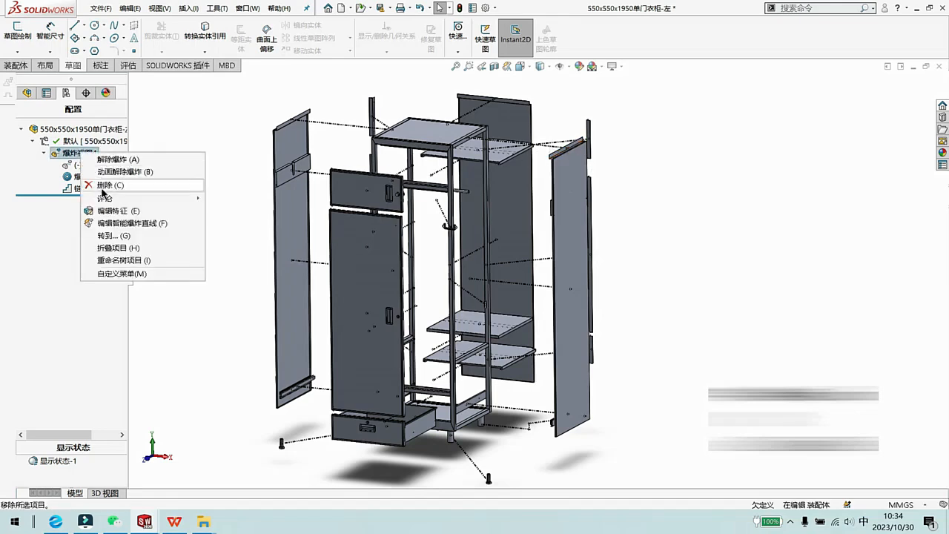
click(102, 185)
click(386, 194)
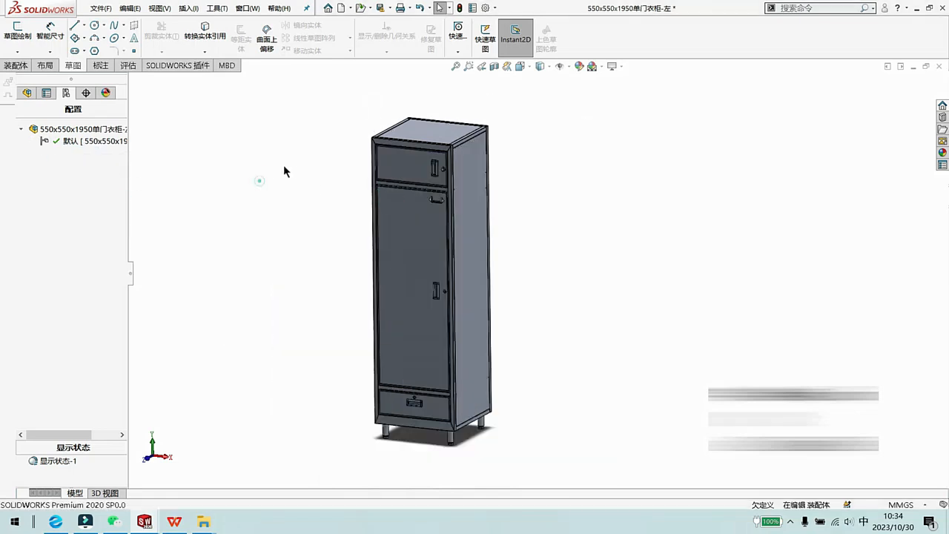
- Create a new exploded view with one radial step that spreads all wardrobe components outward
click(17, 65)
click(389, 37)
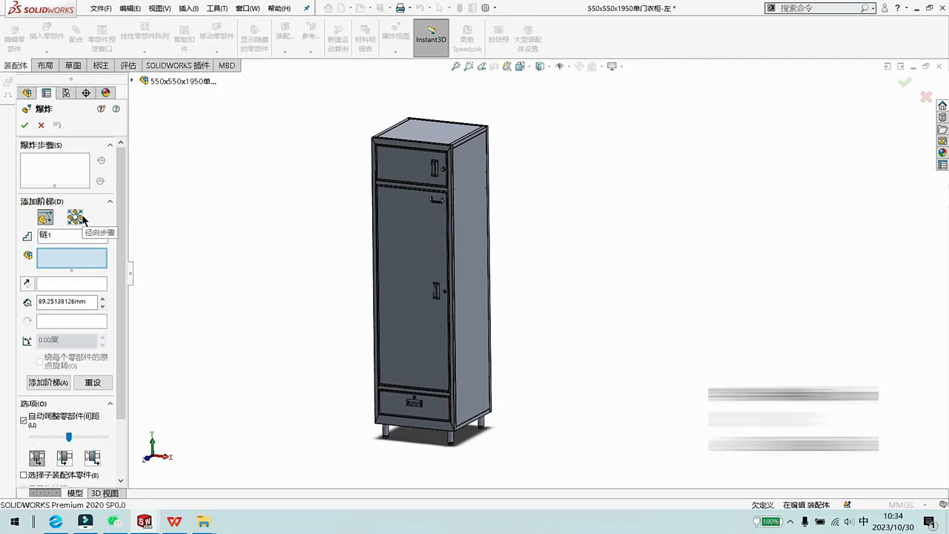
click(76, 217)
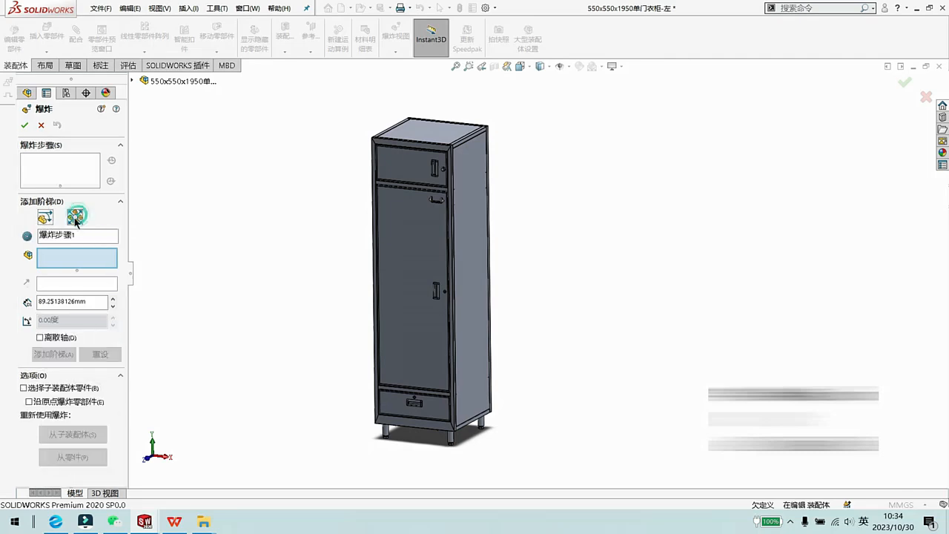
click(43, 216)
click(74, 217)
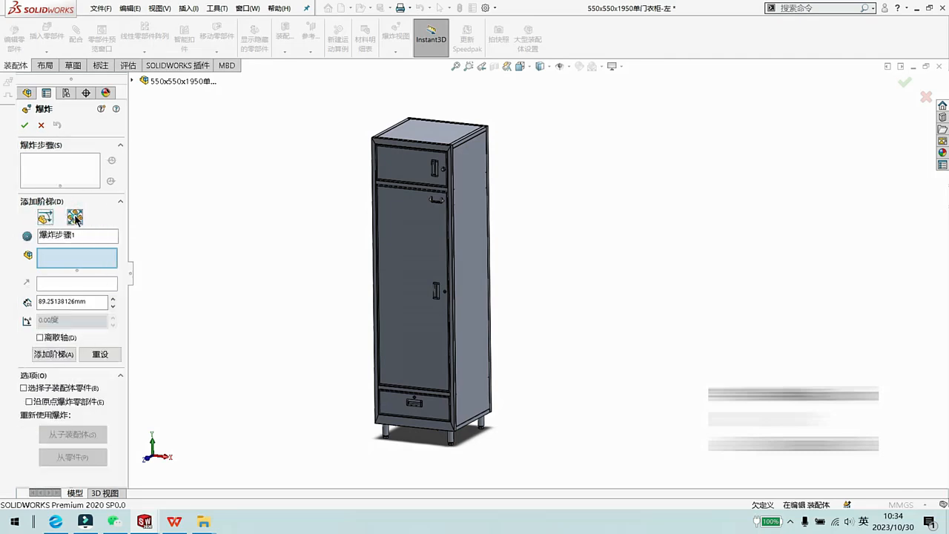
key(ctrl+a)
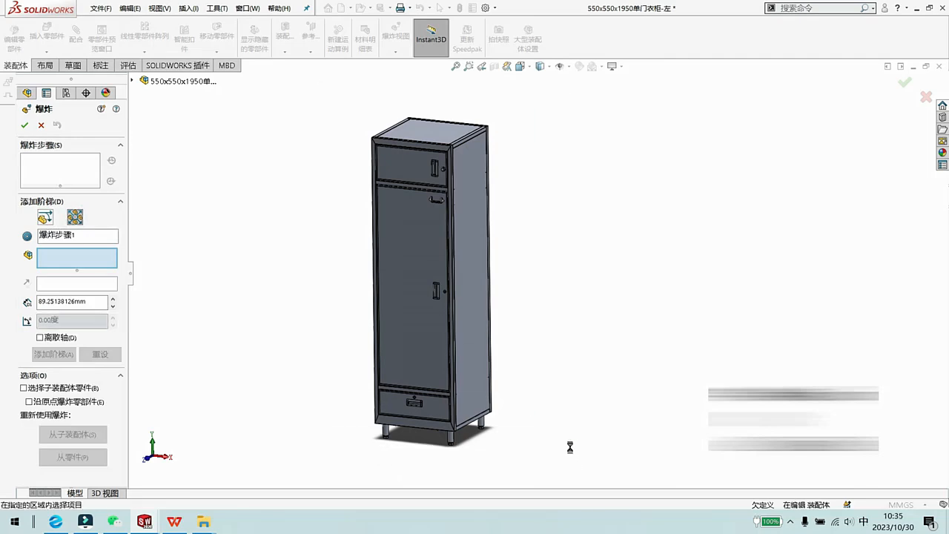
drag(417, 420, 384, 398)
click(26, 126)
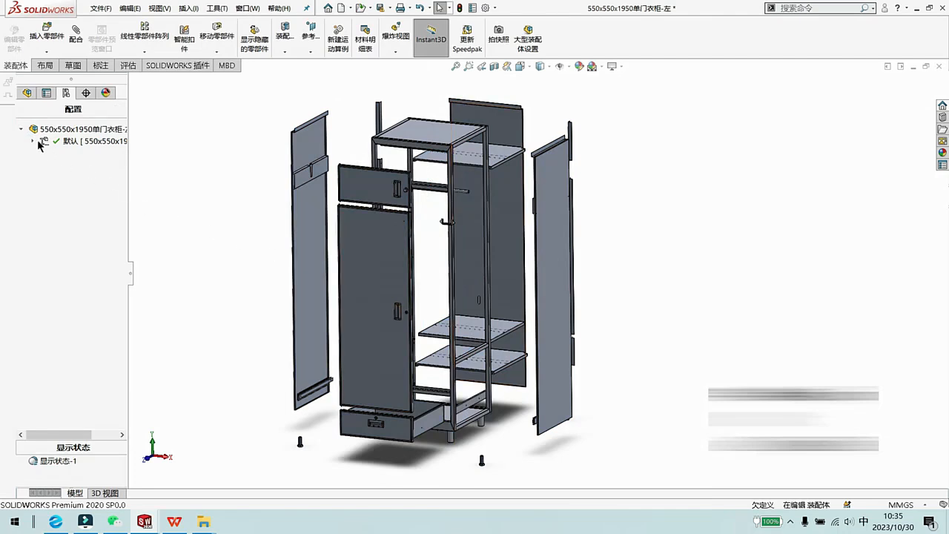
- Add smart explode lines to all components of the new exploded view in the default configuration
click(46, 94)
click(66, 92)
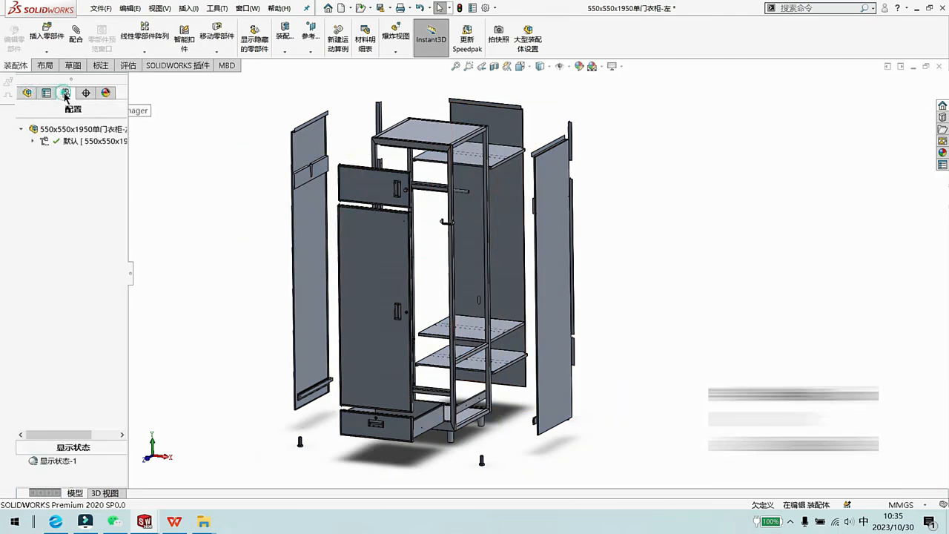
click(32, 141)
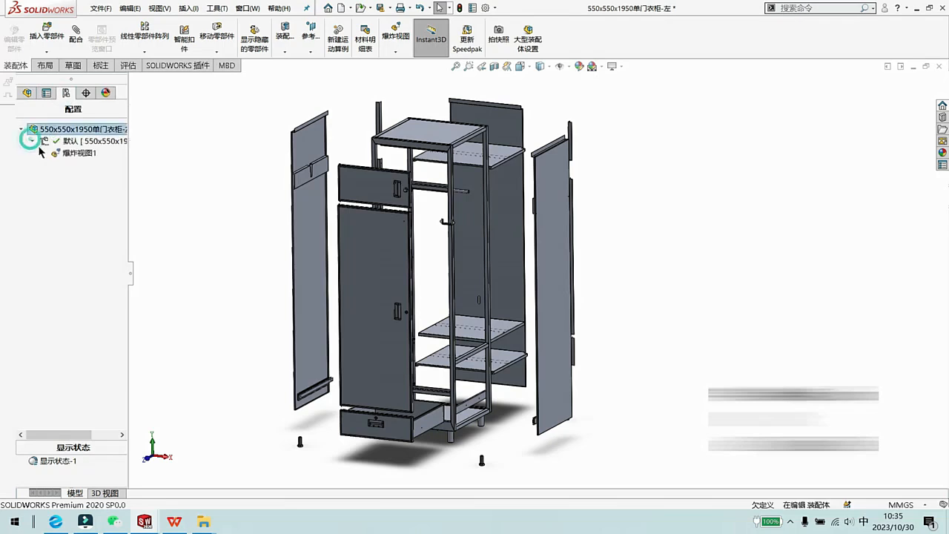
click(64, 155)
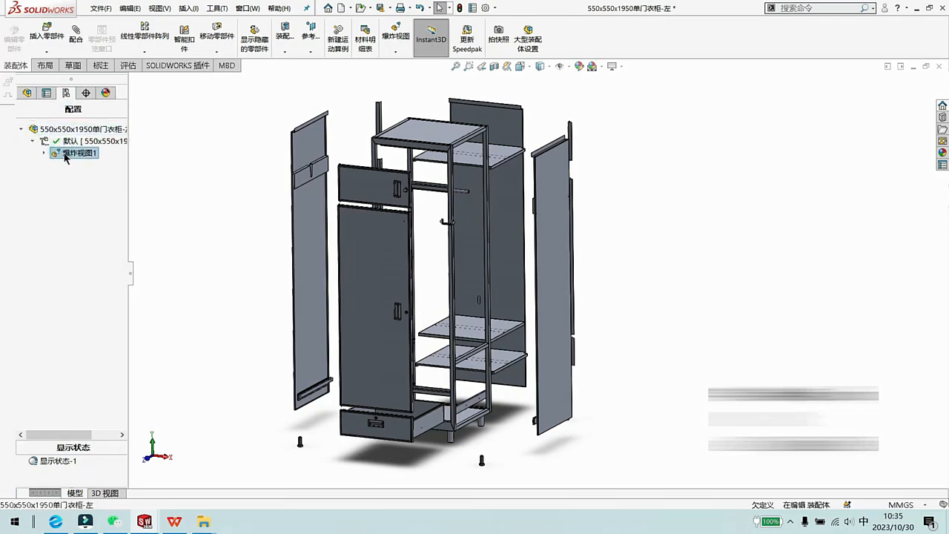
right_click(66, 156)
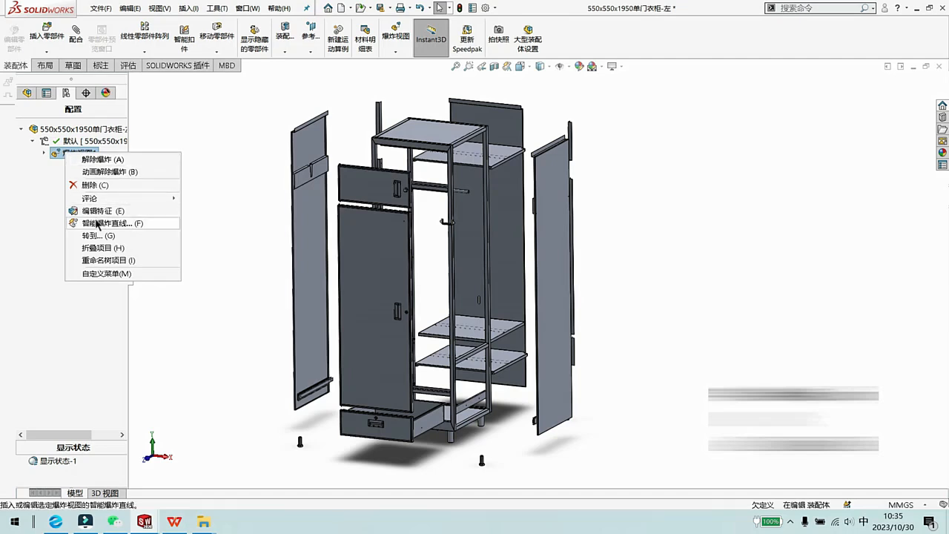
click(97, 224)
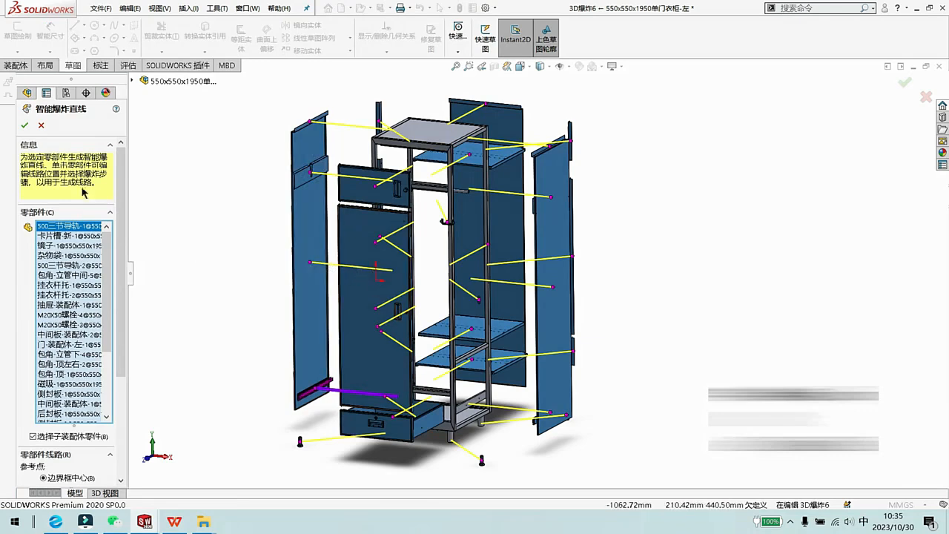
click(24, 124)
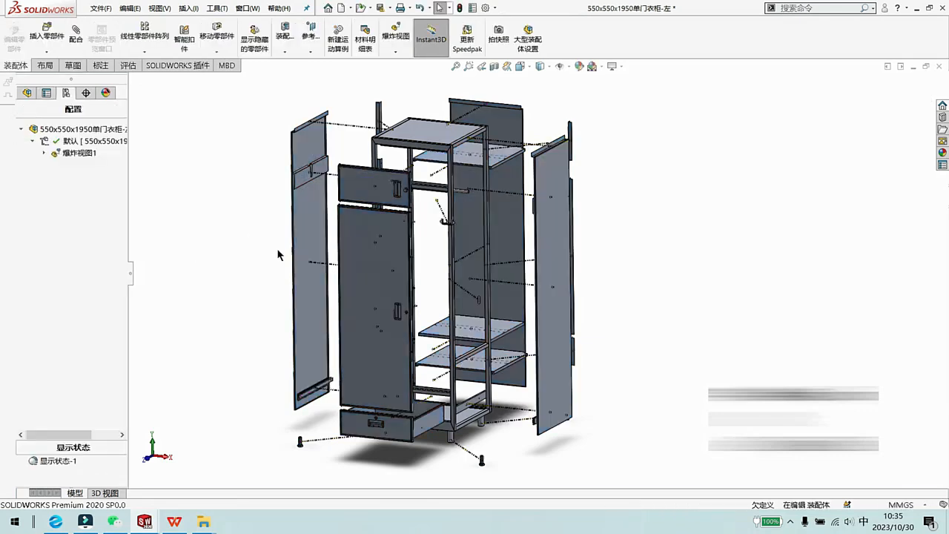
- Edit the smart explode lines so the line of the M20X50 bolt near the front leg attaches at the bolt head
mouse_move(427, 258)
middle_down()
mouse_move(440, 279)
mouse_move(439, 259)
middle_up()
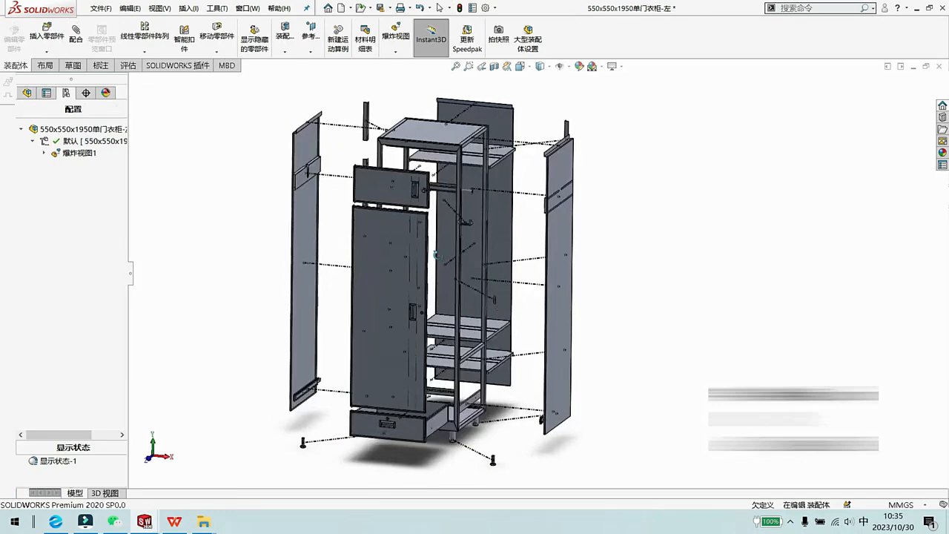
scroll(459, 304, up, 2)
scroll(519, 349, down, 4)
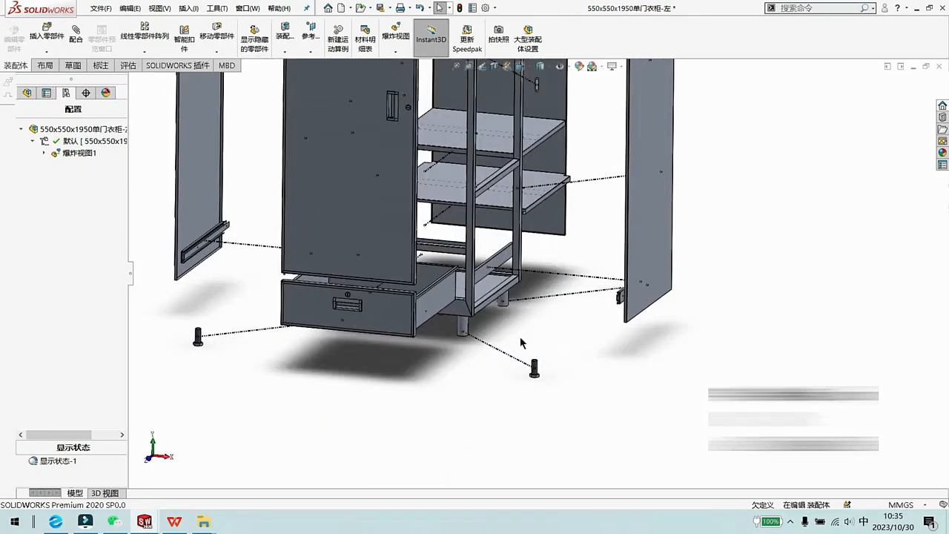
right_click(63, 157)
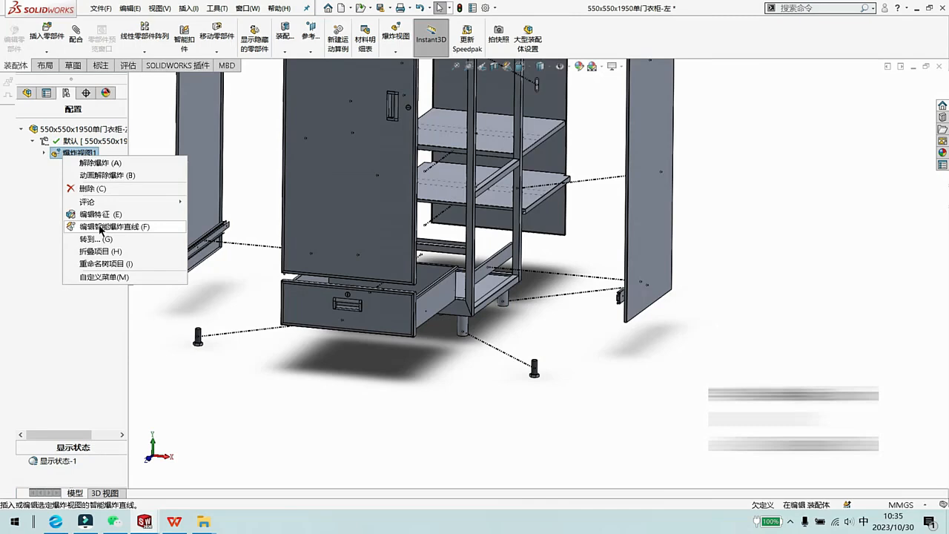
click(101, 231)
right_click(75, 154)
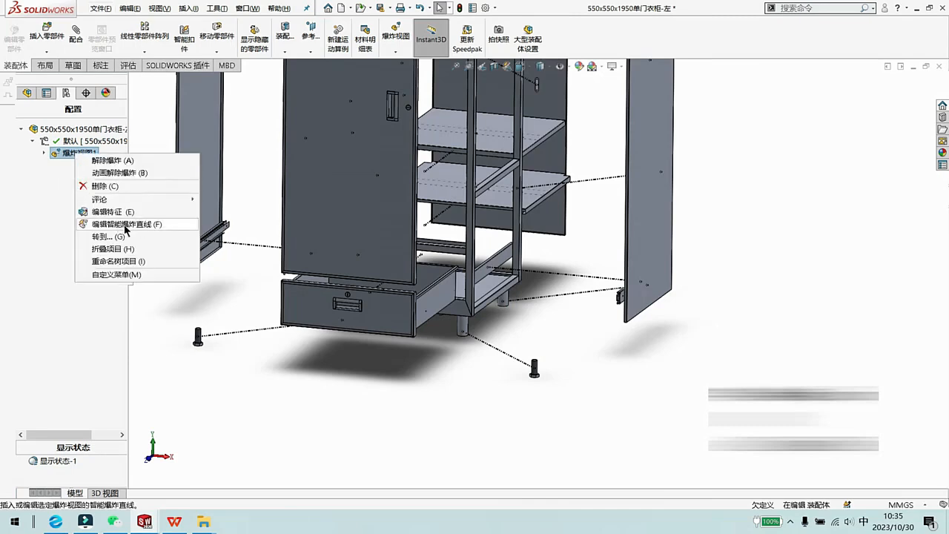
click(128, 230)
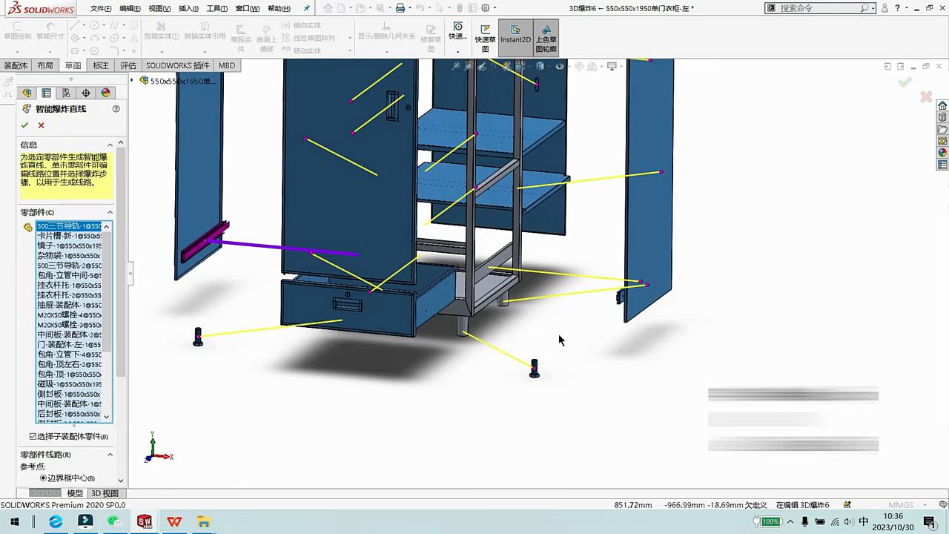
scroll(536, 367, down, 5)
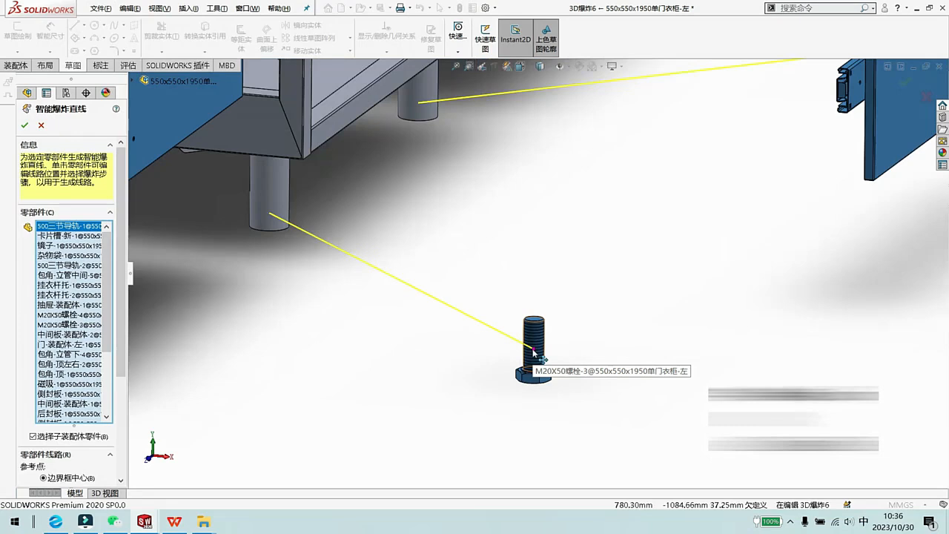
click(534, 349)
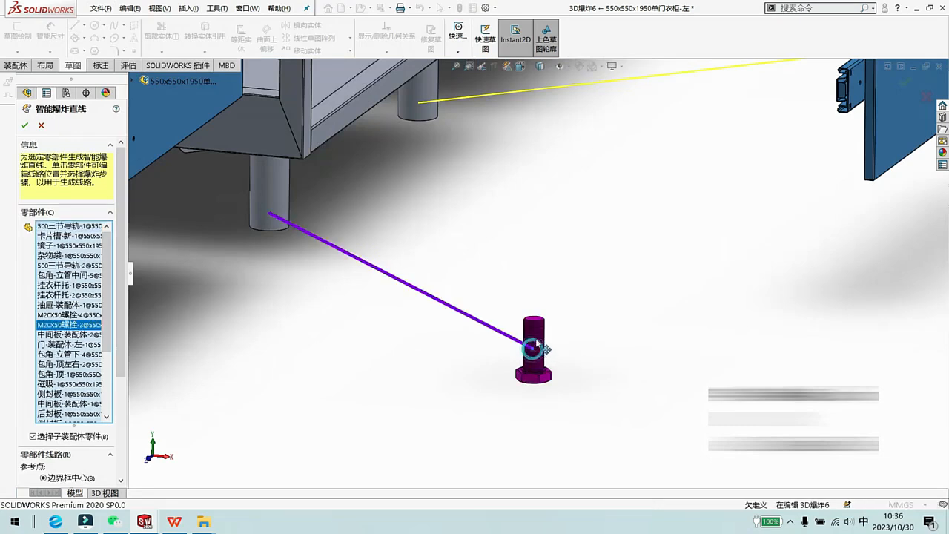
click(536, 324)
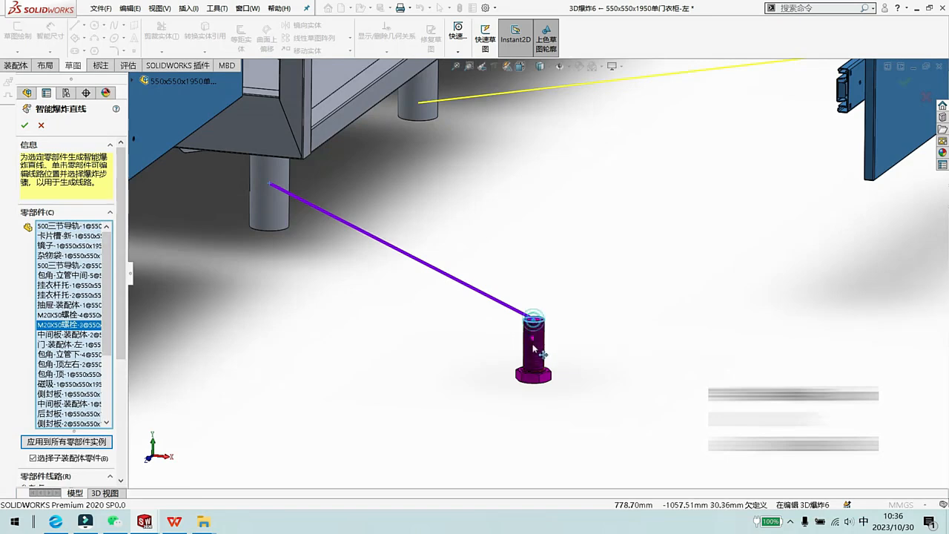
click(536, 373)
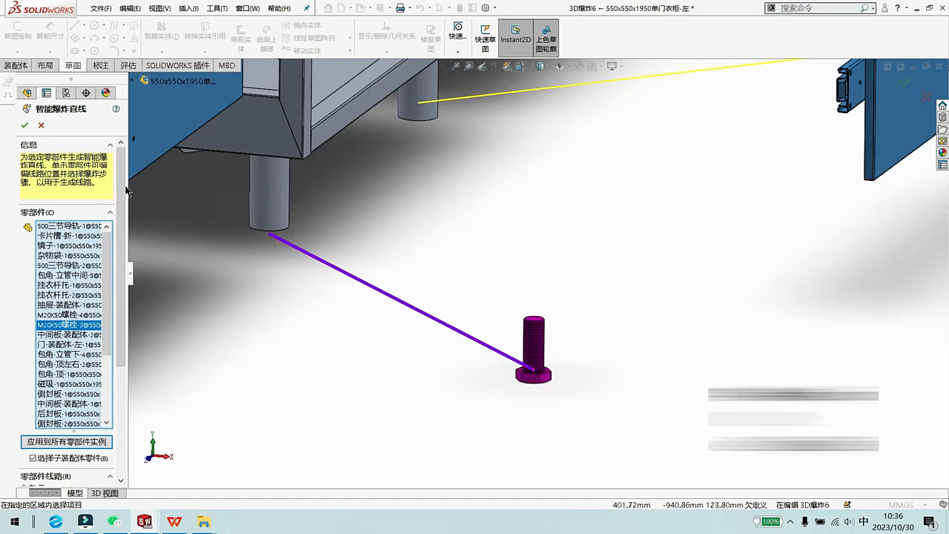
click(25, 127)
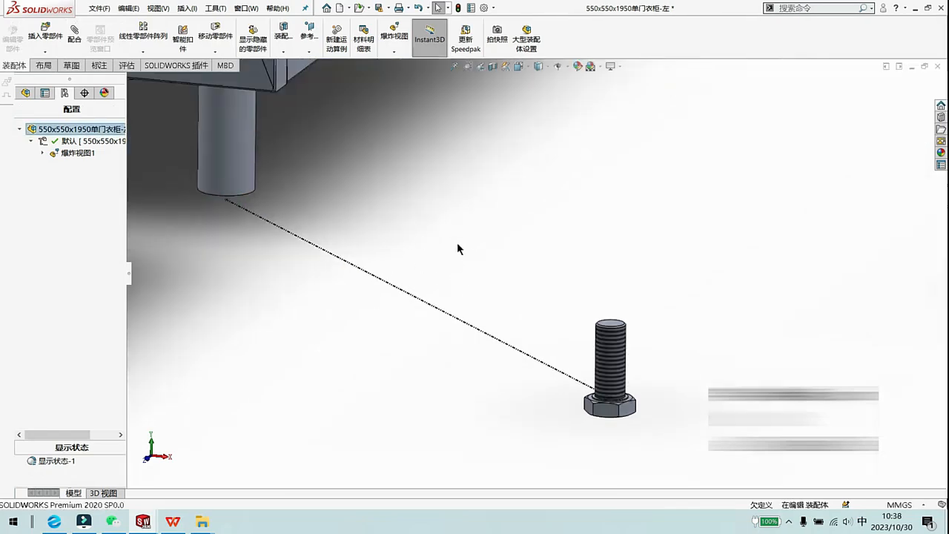
- Edit the exploded view's 3D explode sketch and move the bolt line's ends up onto the front leg and the bolt shank
click(42, 153)
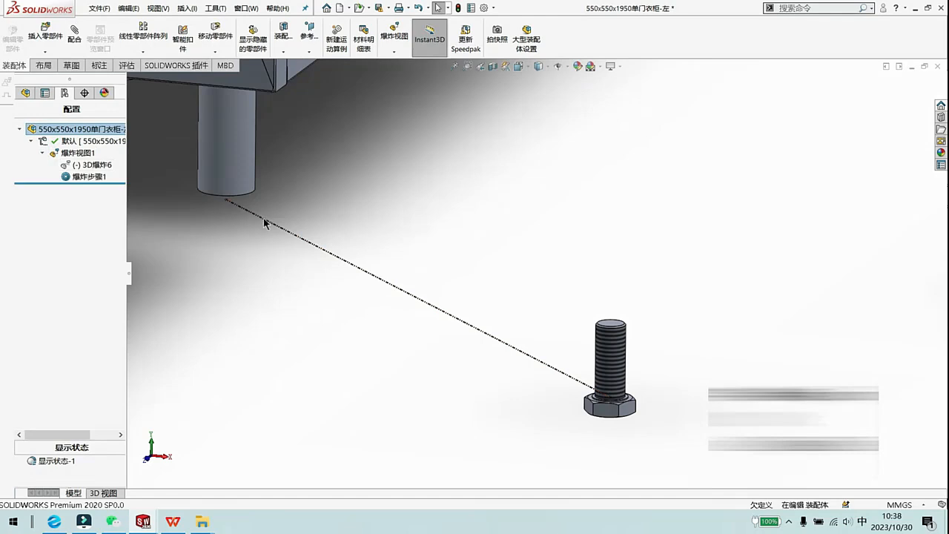
right_click(87, 166)
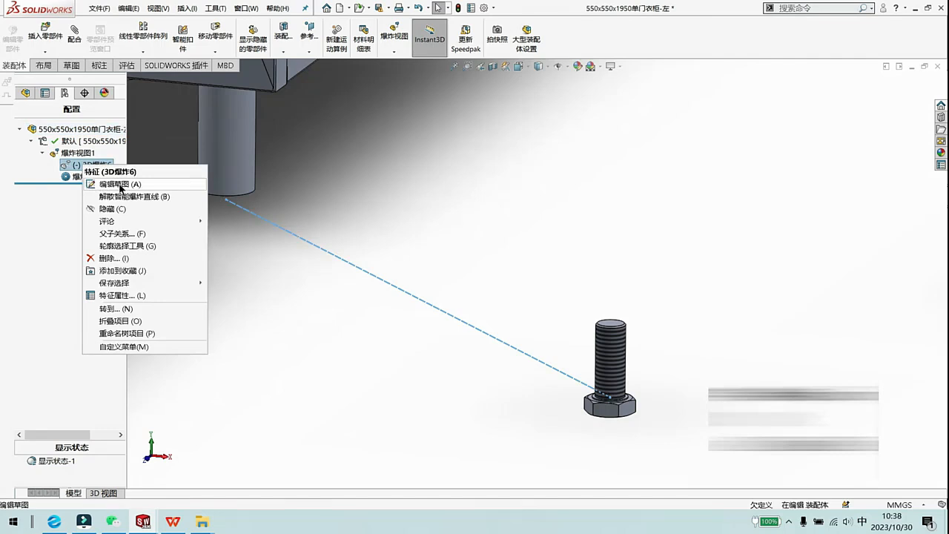
click(120, 185)
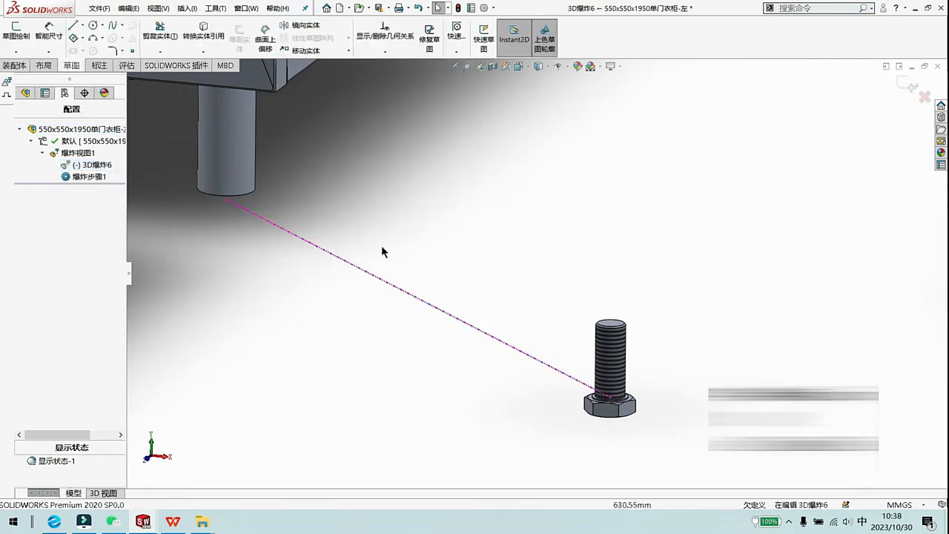
scroll(364, 215, up, 9)
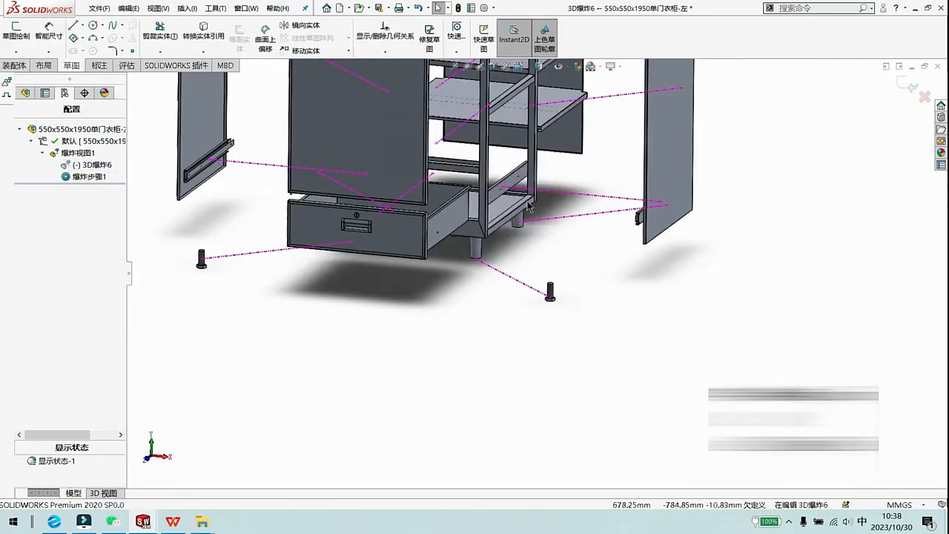
scroll(542, 219, down, 2)
scroll(482, 297, down, 3)
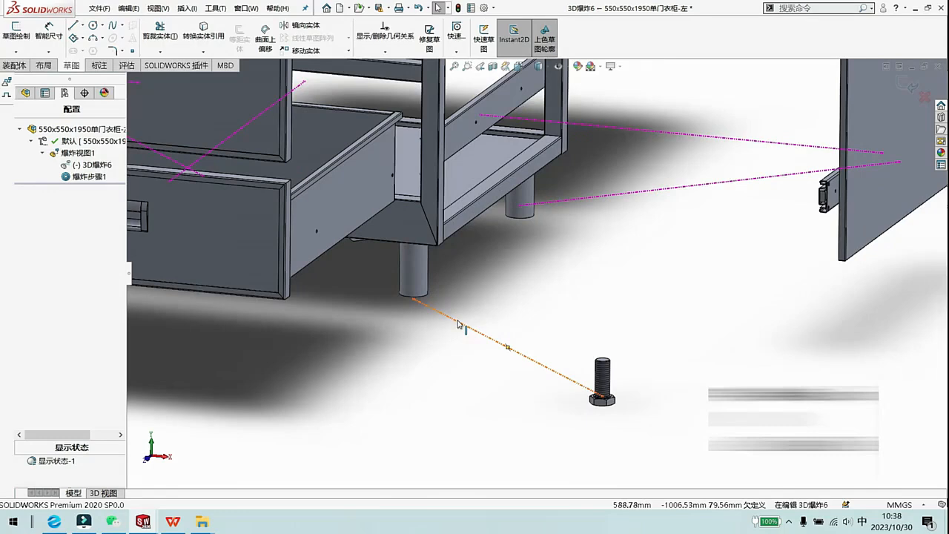
right_click(464, 324)
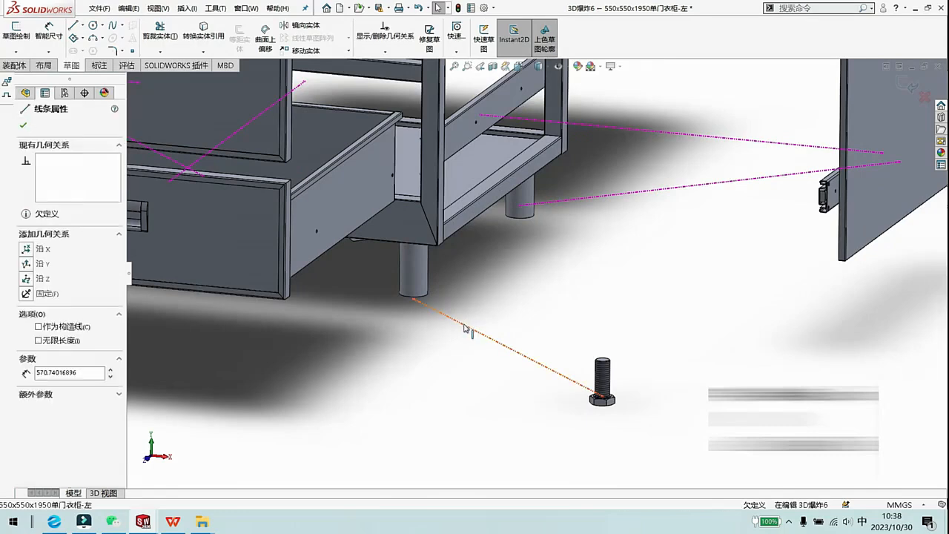
click(509, 473)
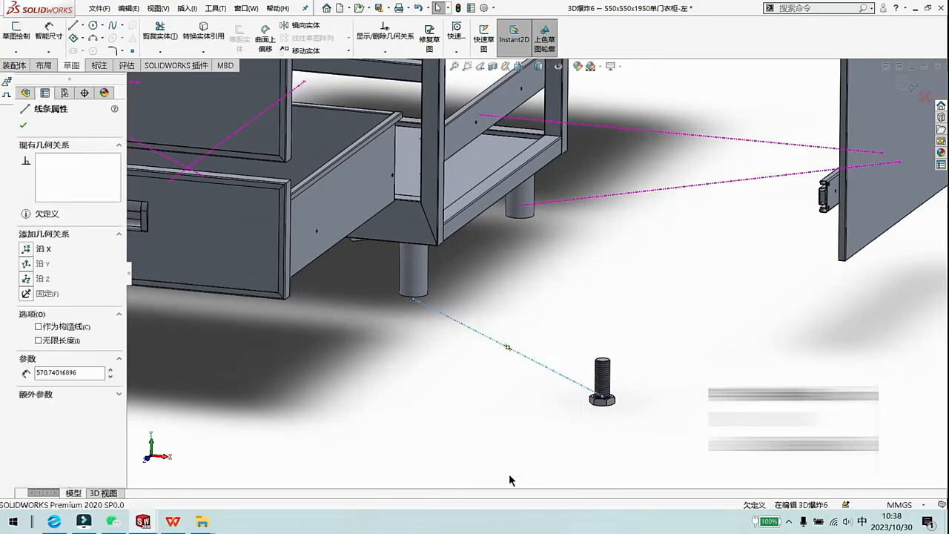
scroll(529, 347, down, 3)
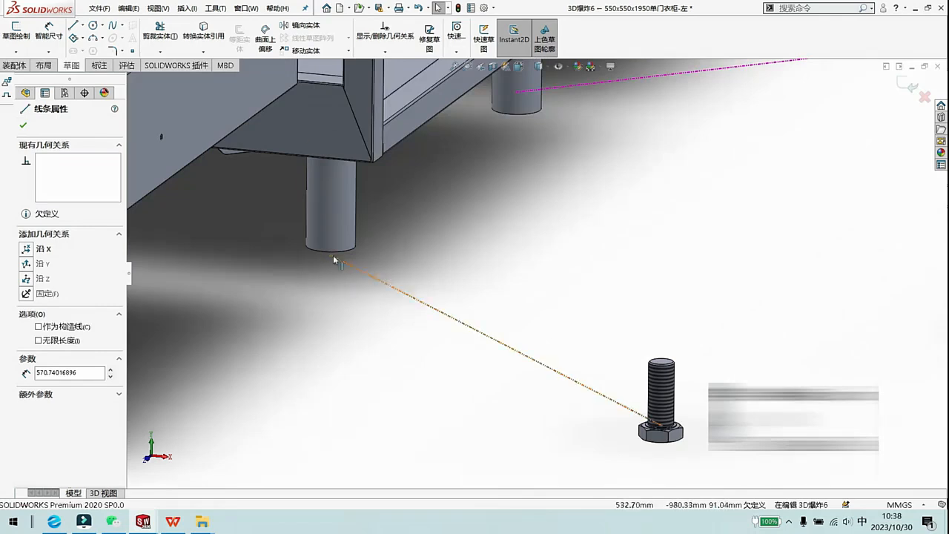
drag(331, 260, 324, 211)
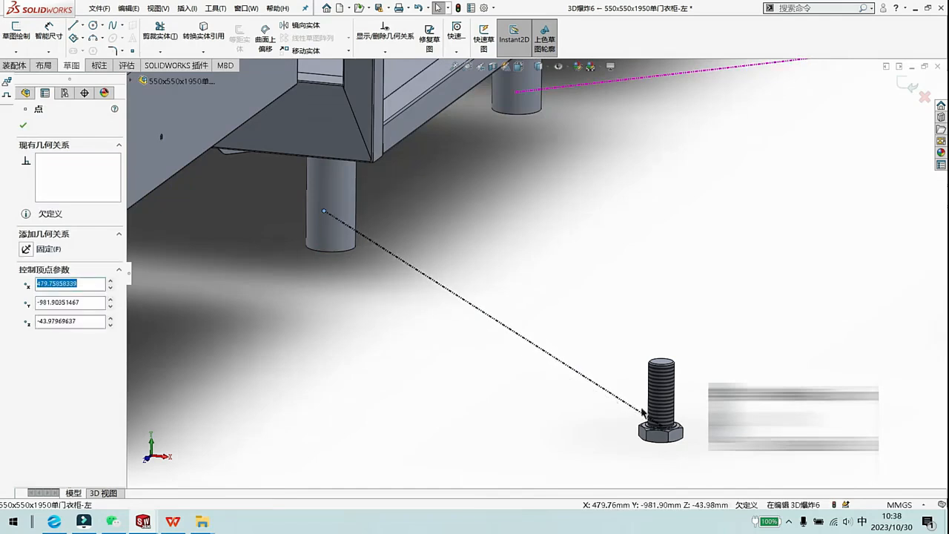
drag(661, 425, 663, 398)
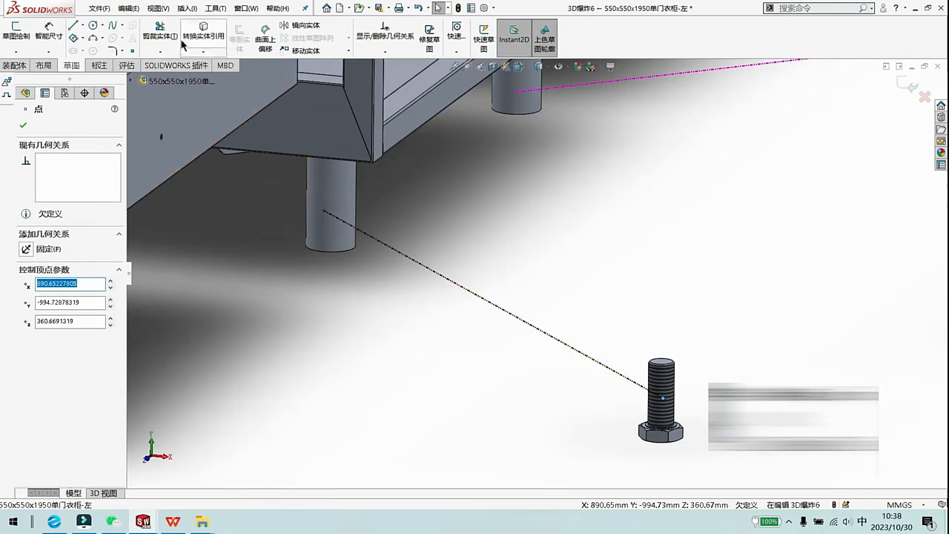
- Trim away the explode line between the front leg and the bolt
click(160, 30)
click(450, 281)
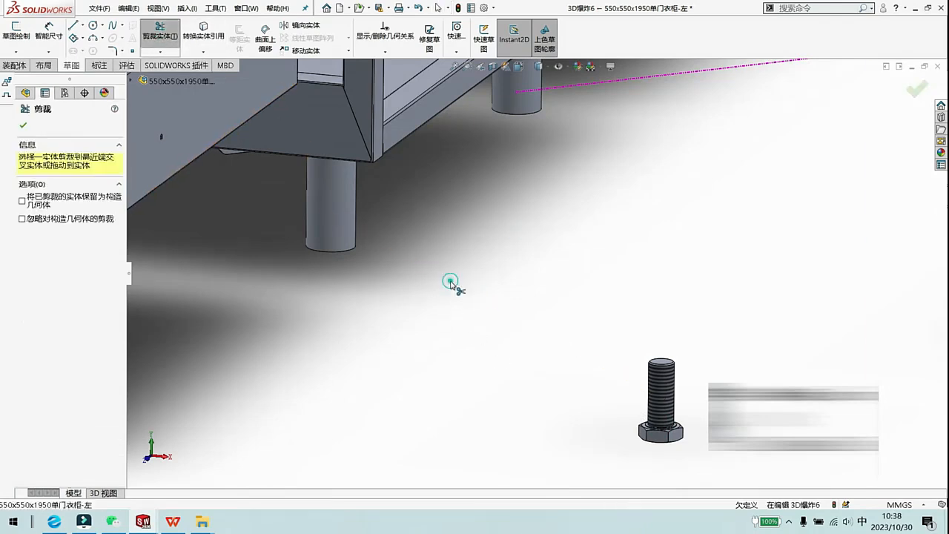
key(Escape)
- Try to draw a straight line by hand from the front leg to the bolt shank, and delete it
click(74, 25)
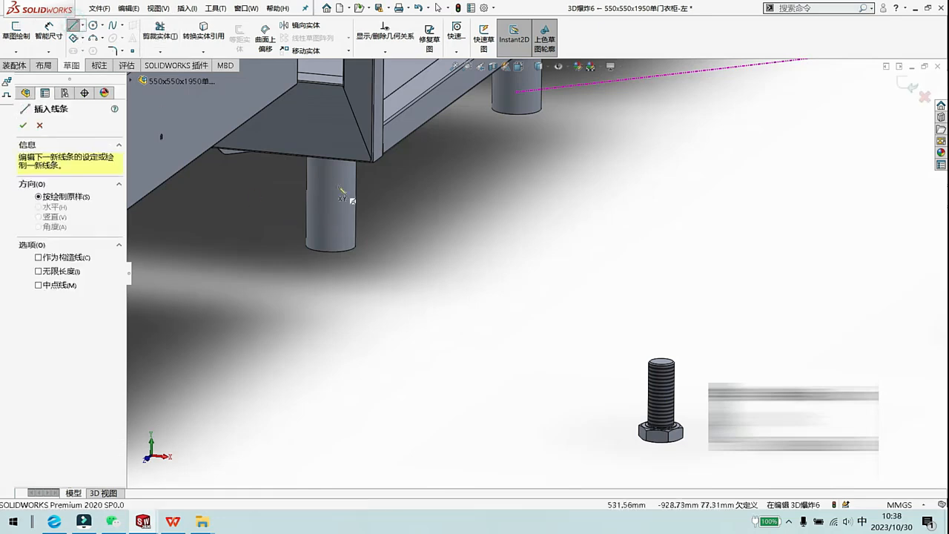
click(334, 177)
click(666, 385)
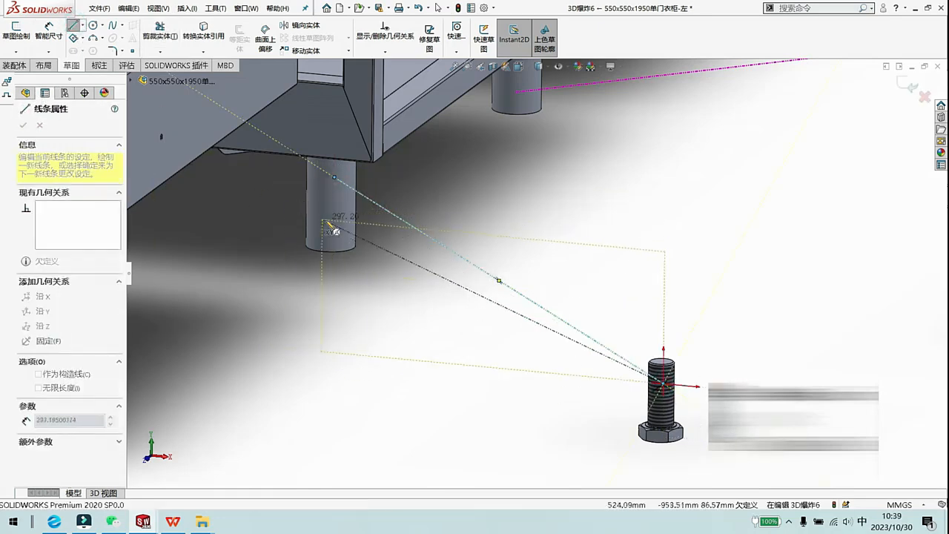
key(Escape)
click(415, 230)
key(Delete)
- Try to draw a zigzag line by hand from the front leg to the bolt shank, and delete its segments
click(73, 24)
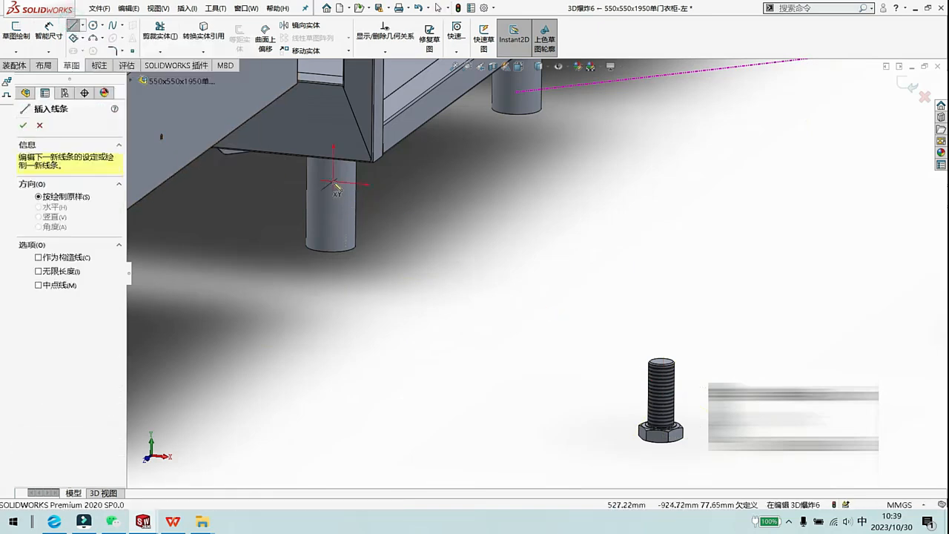
click(332, 181)
click(431, 238)
click(421, 304)
click(505, 360)
click(537, 296)
click(661, 389)
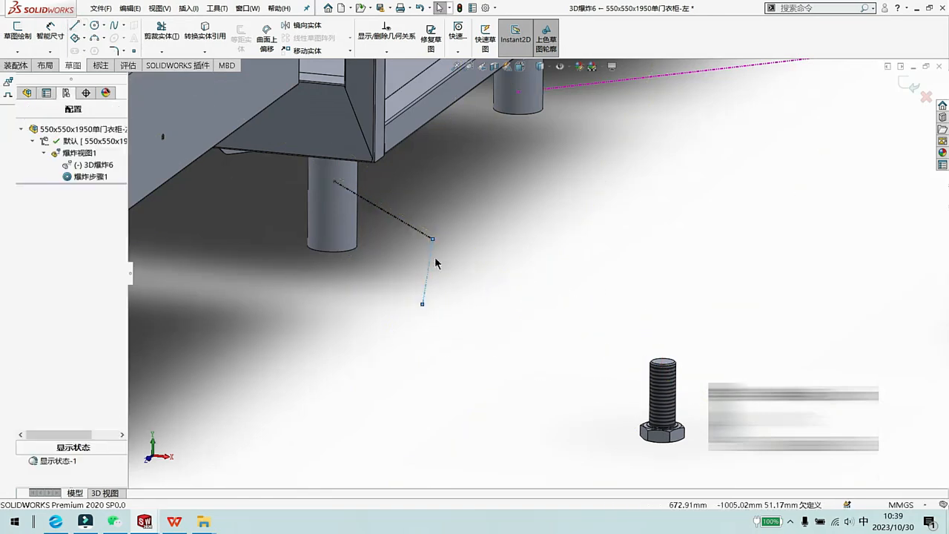
key(Delete)
click(426, 238)
key(Delete)
- Undo the hand-drawn line edits and the trim back to the original explode line between the front leg and the bolt
key(ctrl+z)
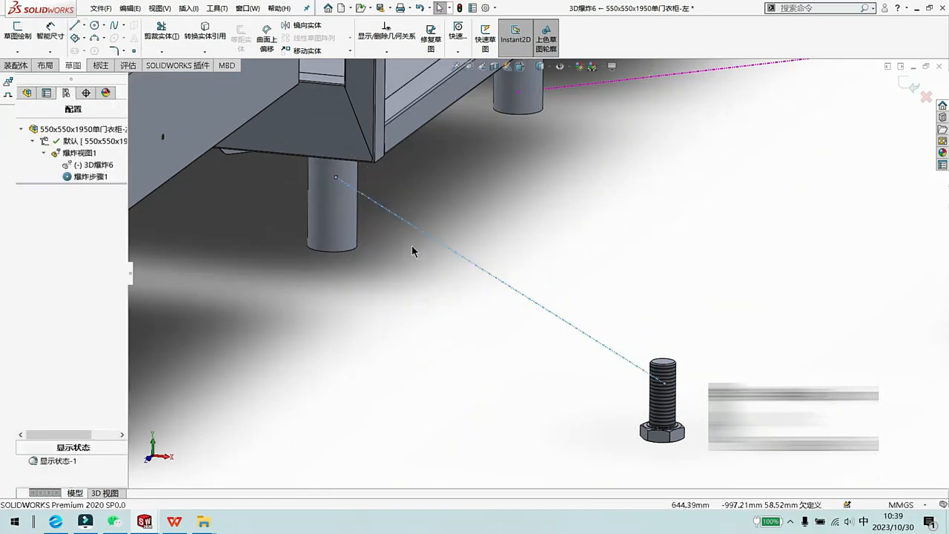
key(ctrl+z)
key(ctrl+z)
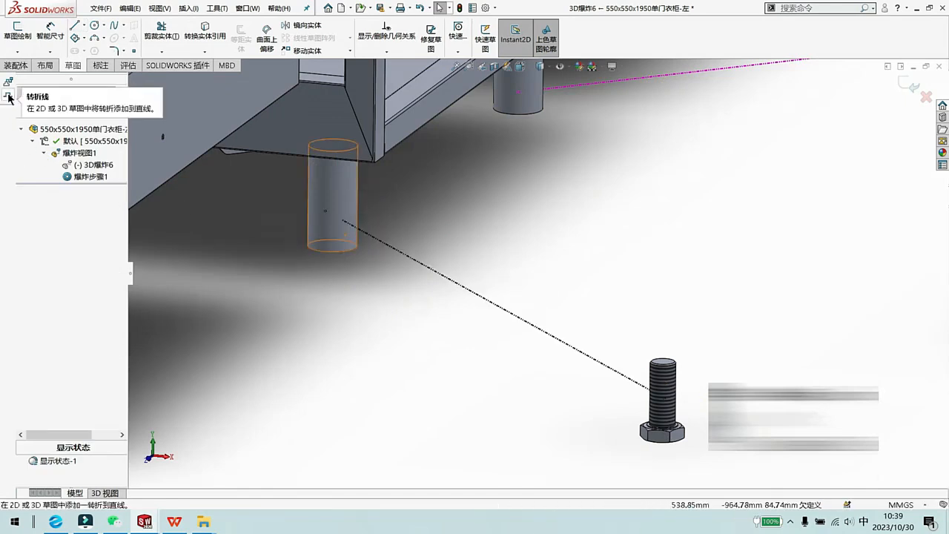
- Add a jog to the middle of the explode line between the front leg and the bolt, offset downward
click(9, 98)
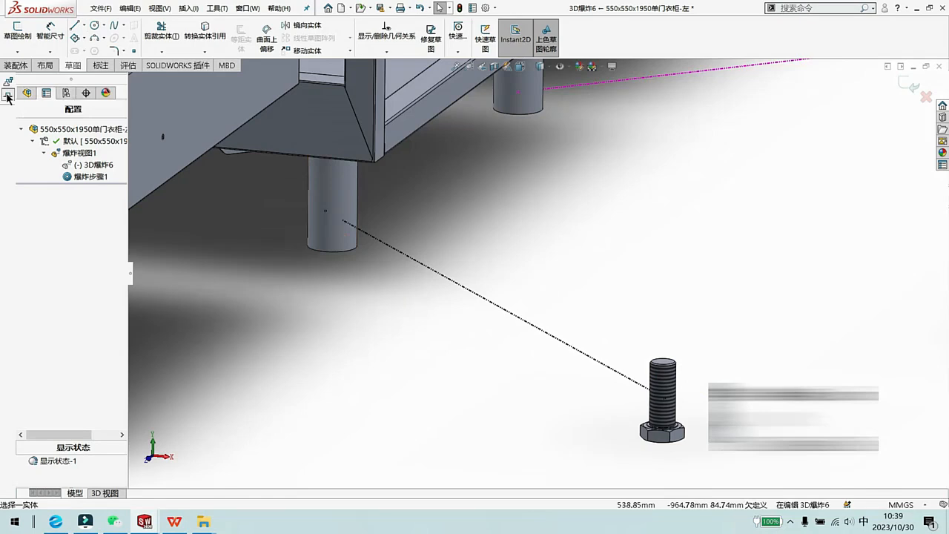
mouse_move(400, 255)
mouse_down()
mouse_move(572, 339)
mouse_move(571, 404)
mouse_up()
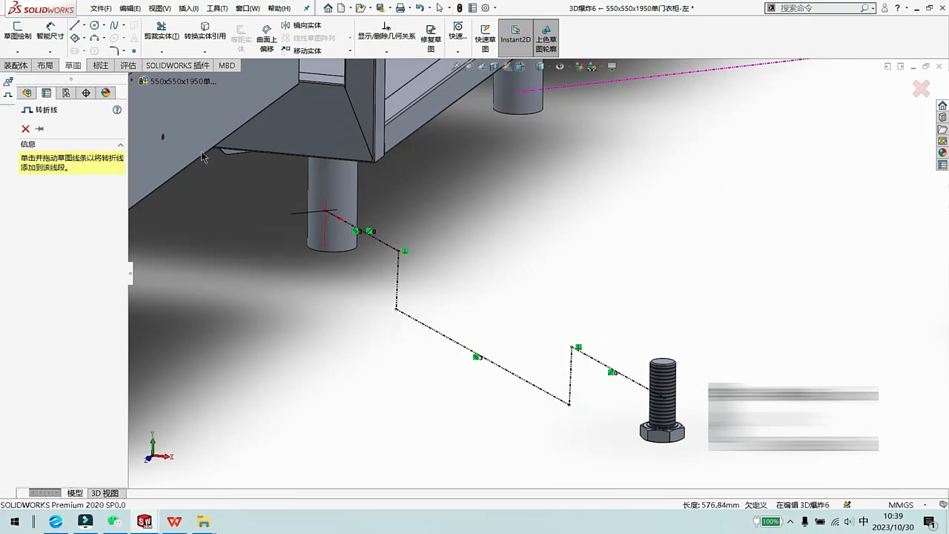
- Check the Explode Sketch (爆炸草图) entry in the toolbar customization settings
right_click(605, 31)
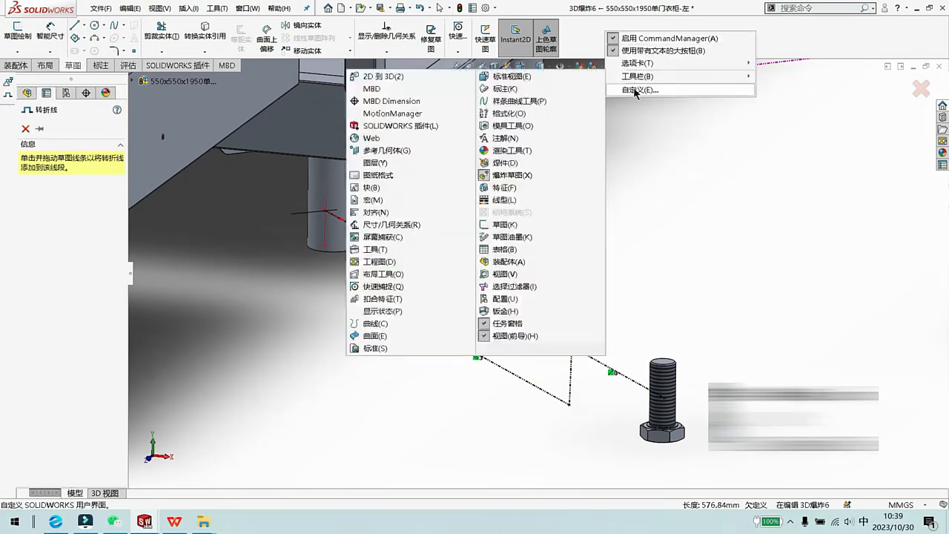
click(635, 91)
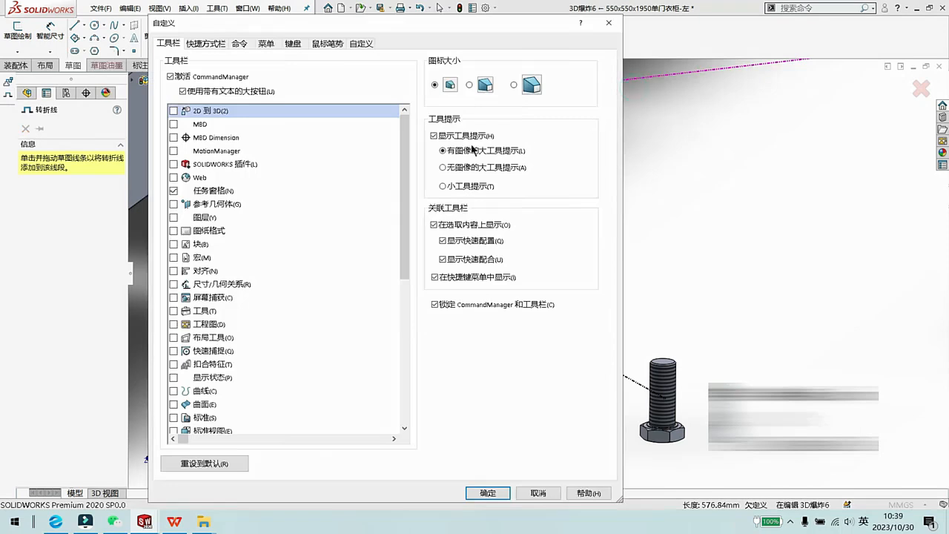
scroll(396, 170, down, 6)
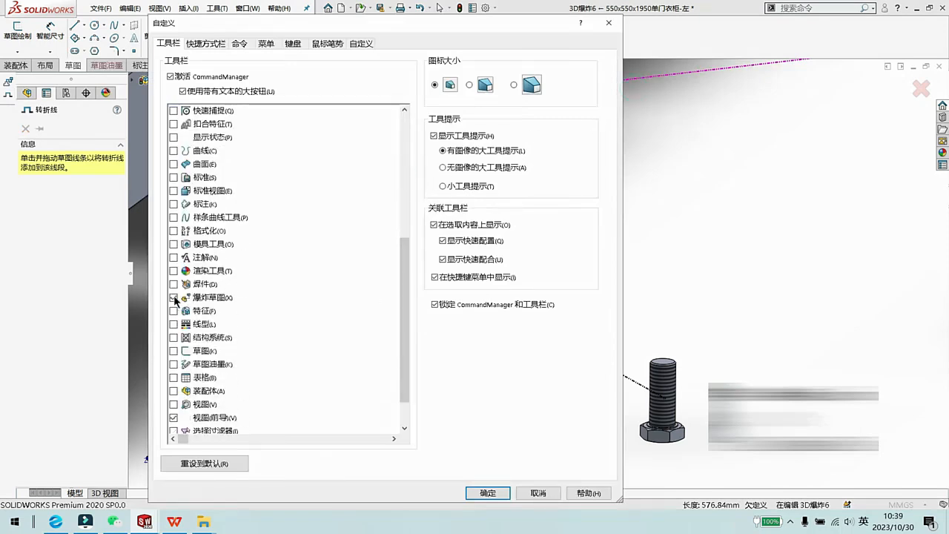
key(alt+a)
drag(169, 291, 242, 305)
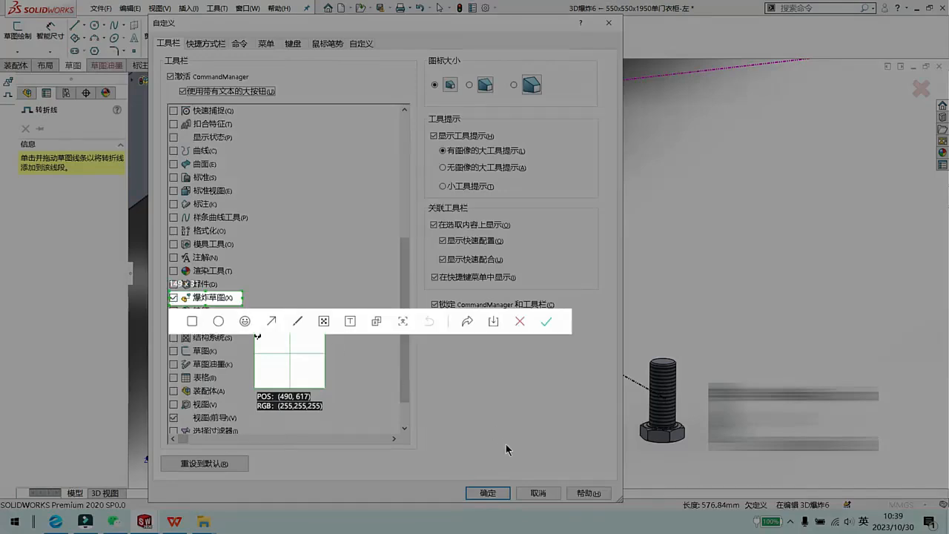
key(Escape)
click(502, 493)
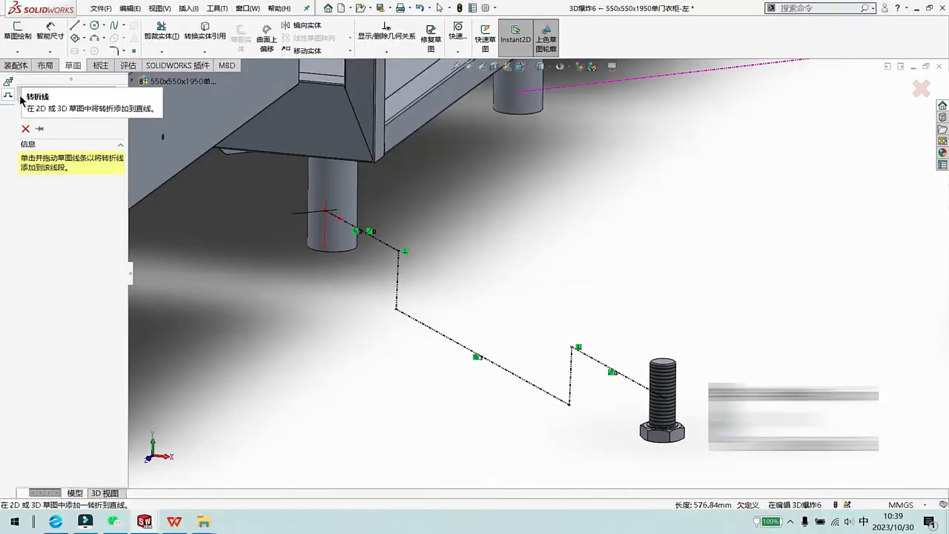
- End the Jog Line command and make a drawing from the assembly with the gb_a3 template
scroll(540, 312, up, 10)
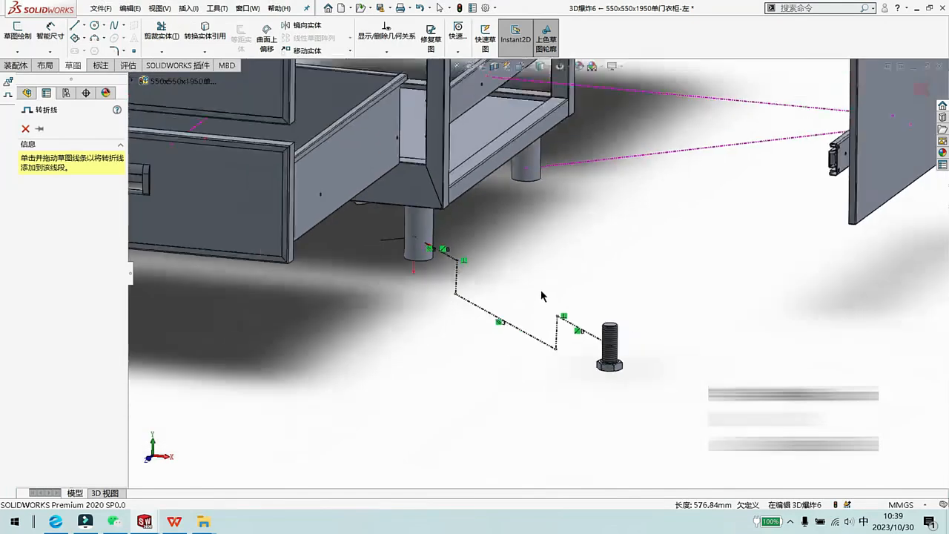
scroll(586, 149, down, 5)
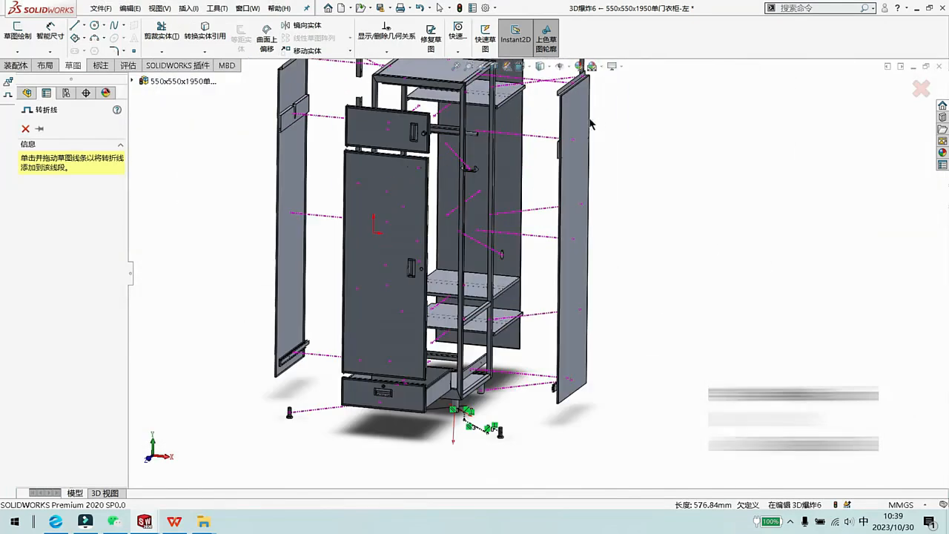
click(25, 130)
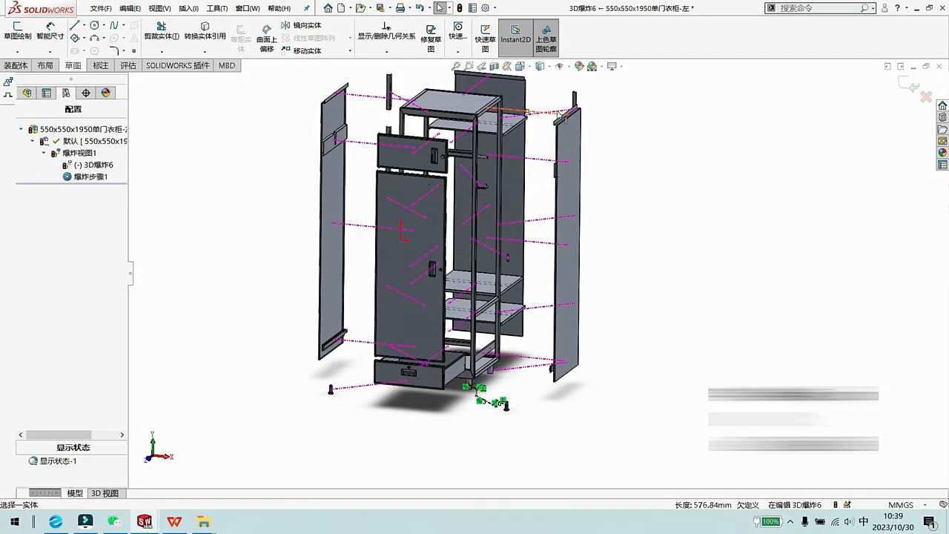
click(101, 8)
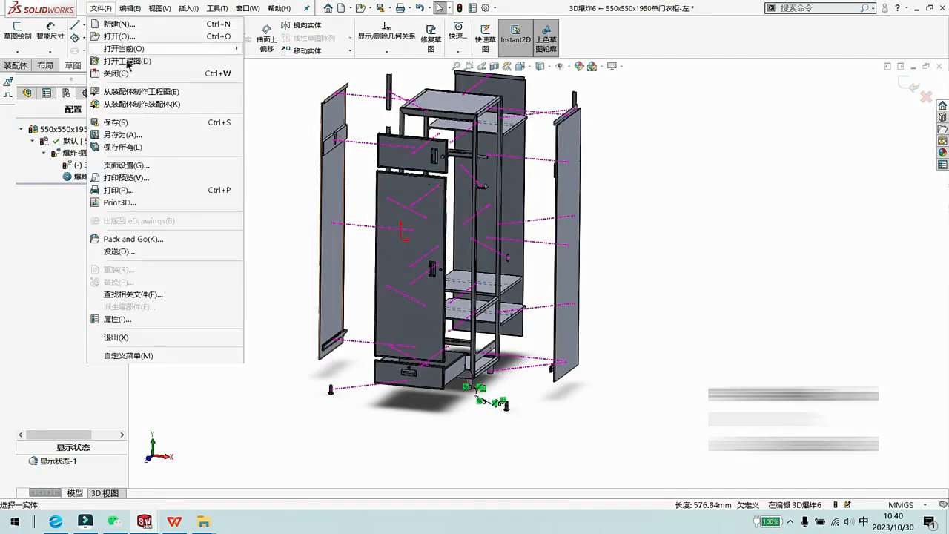
click(139, 91)
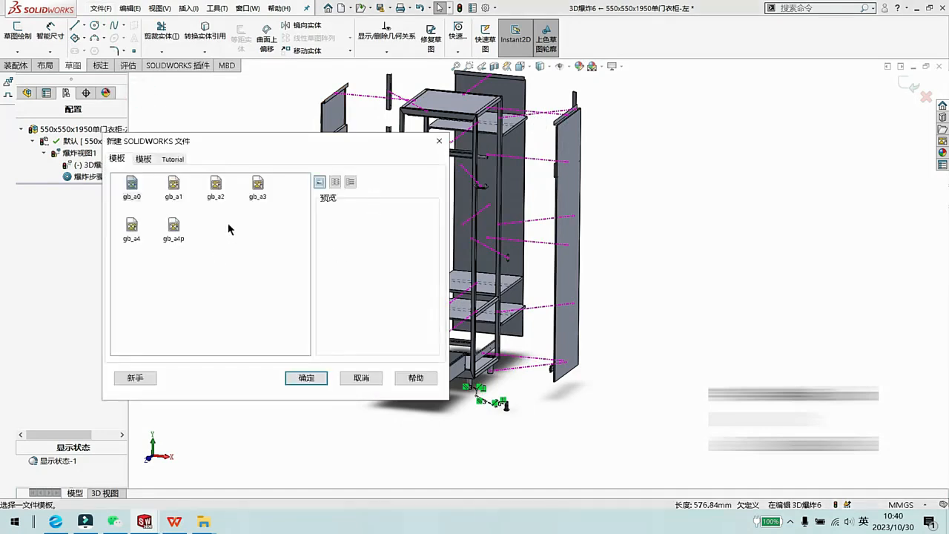
click(258, 189)
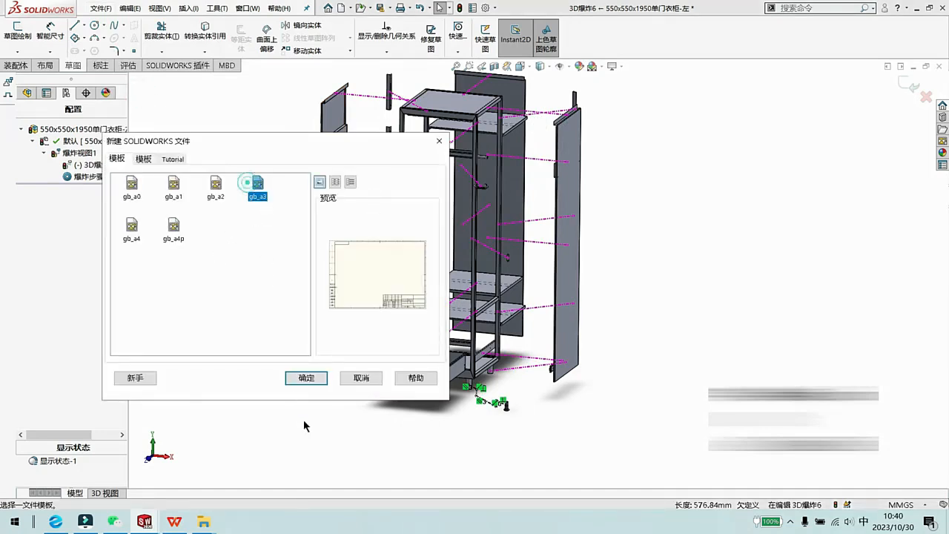
click(307, 378)
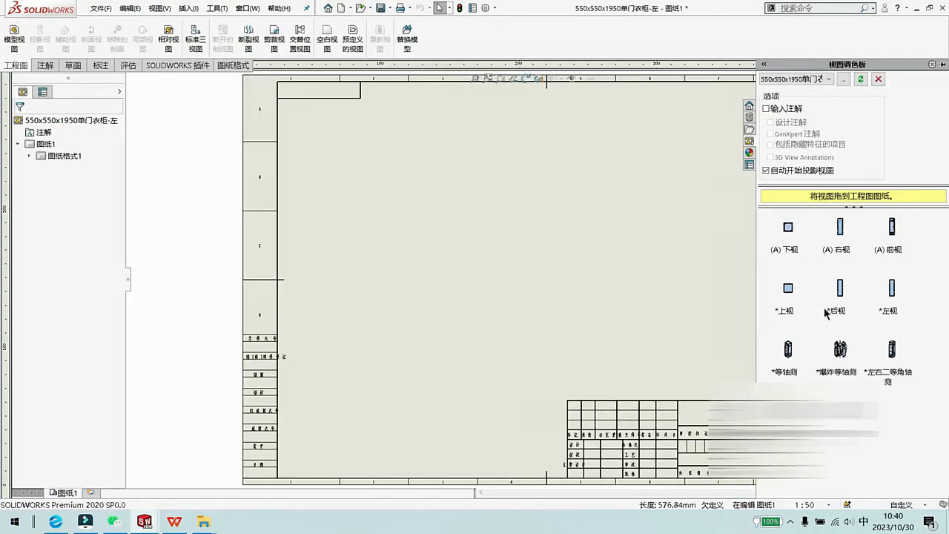
- Place the exploded isometric view on the drawing sheet and set the sheet scale to 1:20
drag(839, 371, 431, 267)
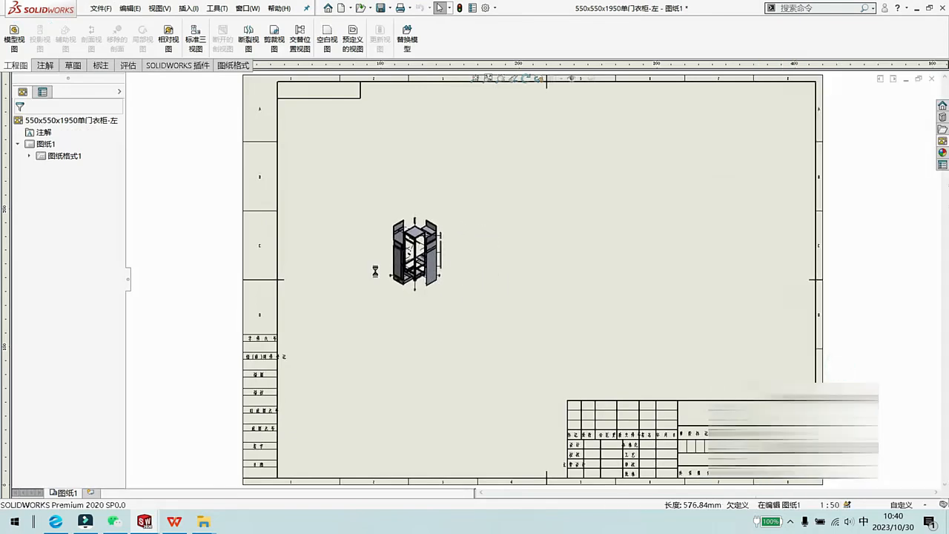
click(21, 125)
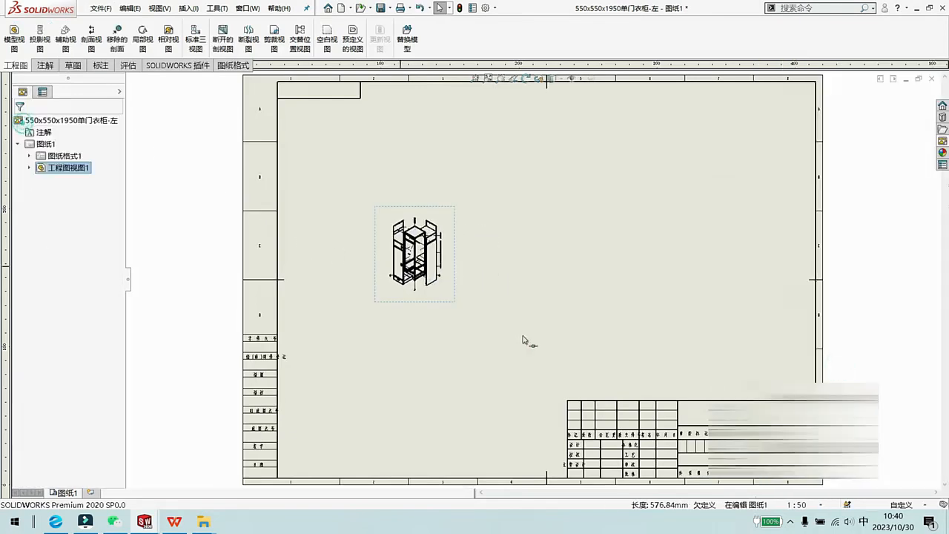
click(816, 505)
click(793, 361)
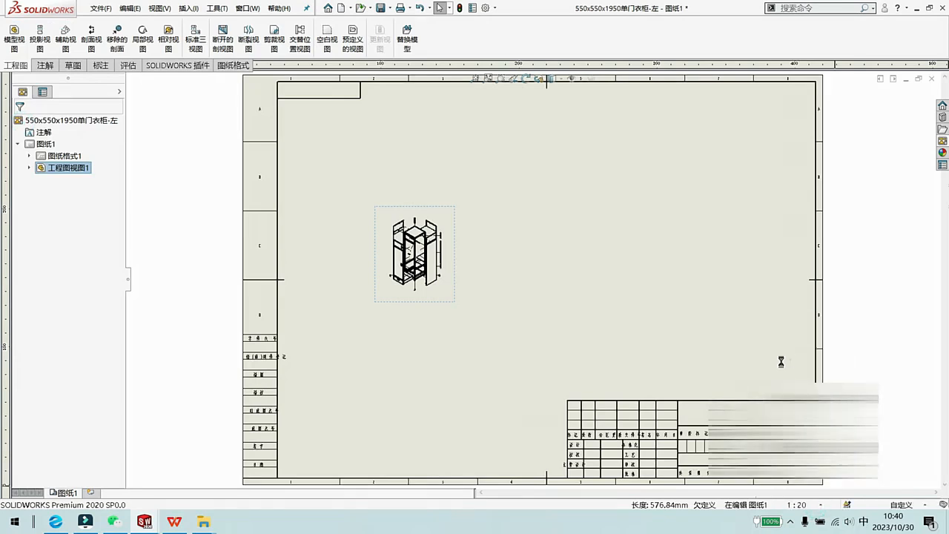
scroll(489, 279, down, 5)
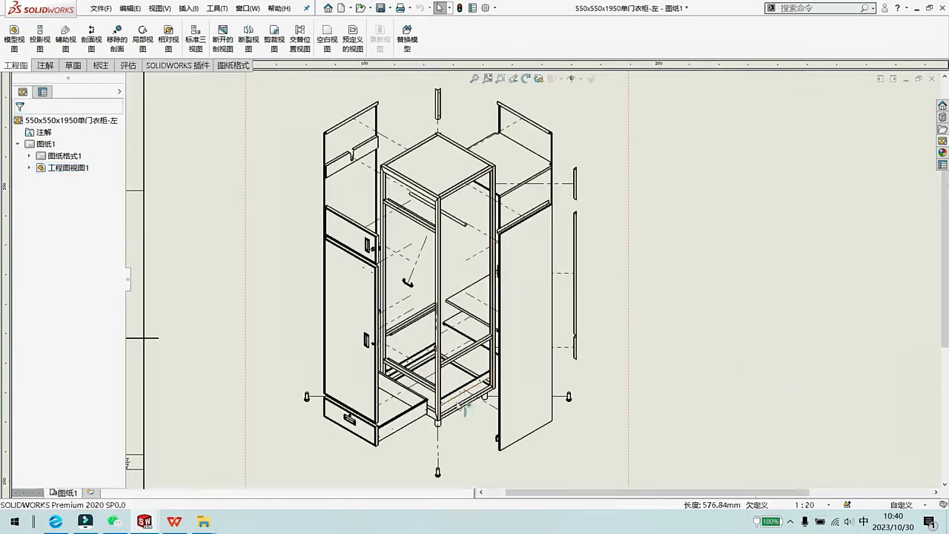